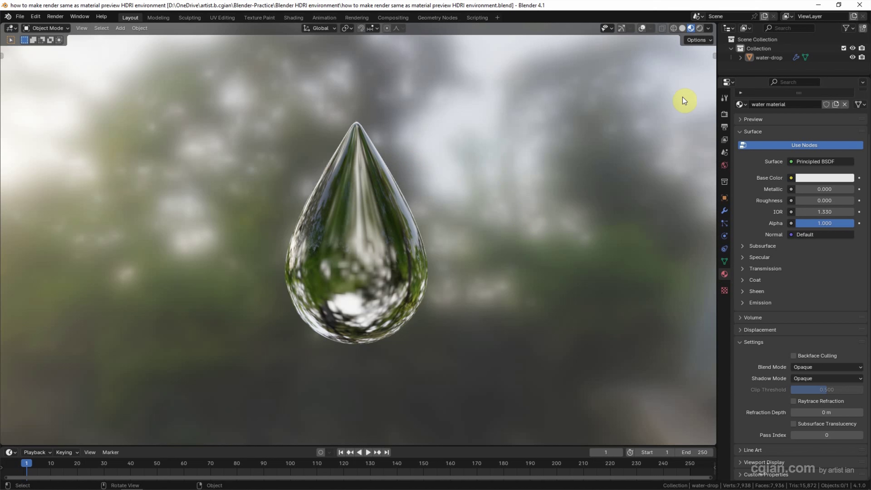
# Preview the drop under the city and interior HDRIs, return to forest, then switch to Rendered shading
pyautogui.click(708, 29)
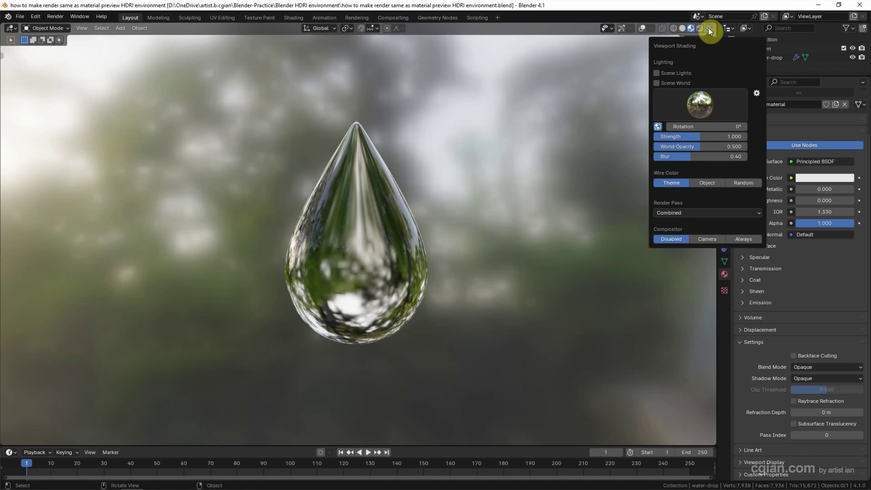
pyautogui.click(702, 107)
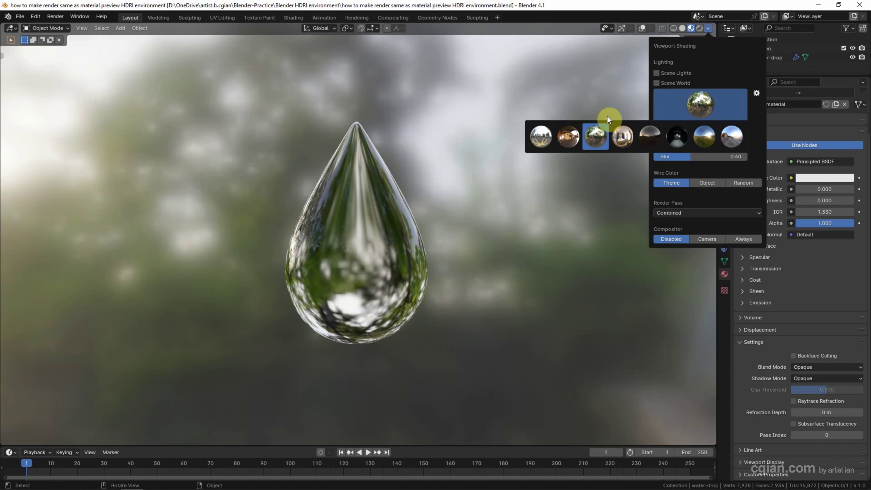
pyautogui.click(536, 137)
pyautogui.click(701, 106)
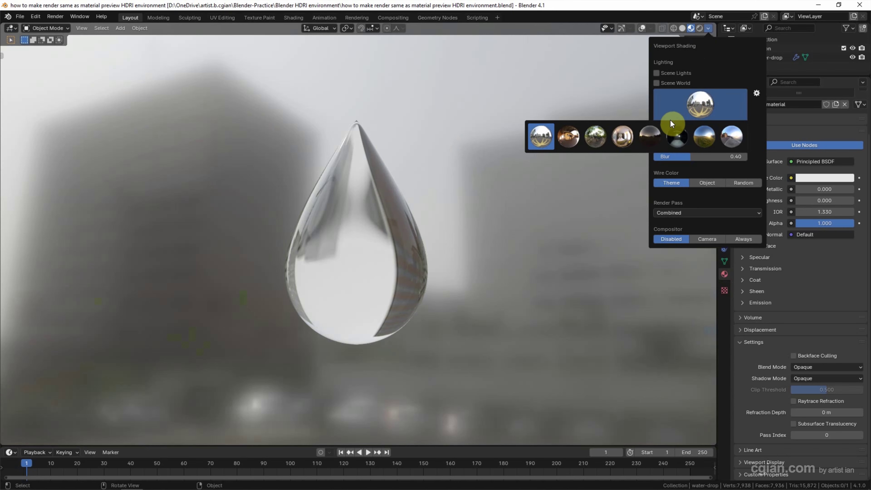
pyautogui.click(629, 132)
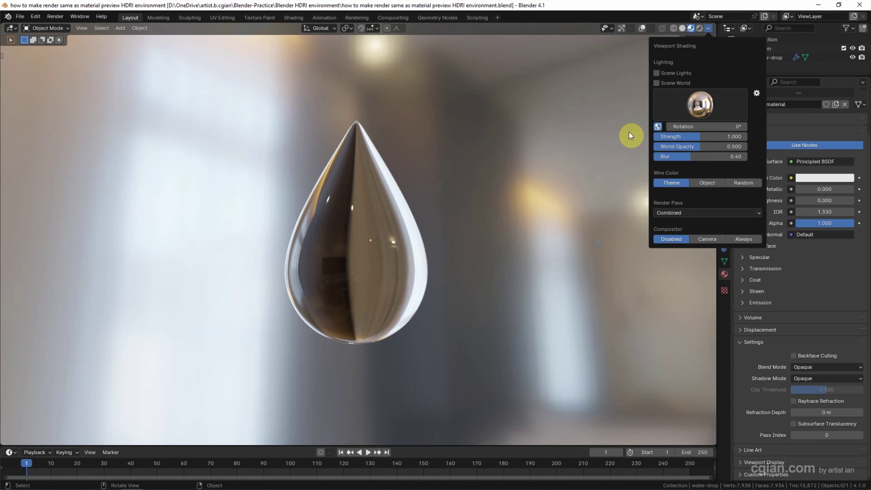
pyautogui.click(698, 107)
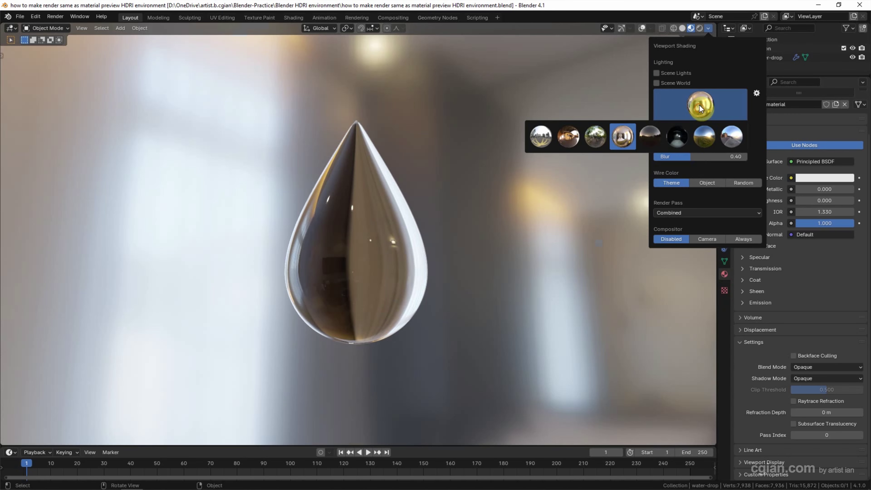
pyautogui.click(598, 136)
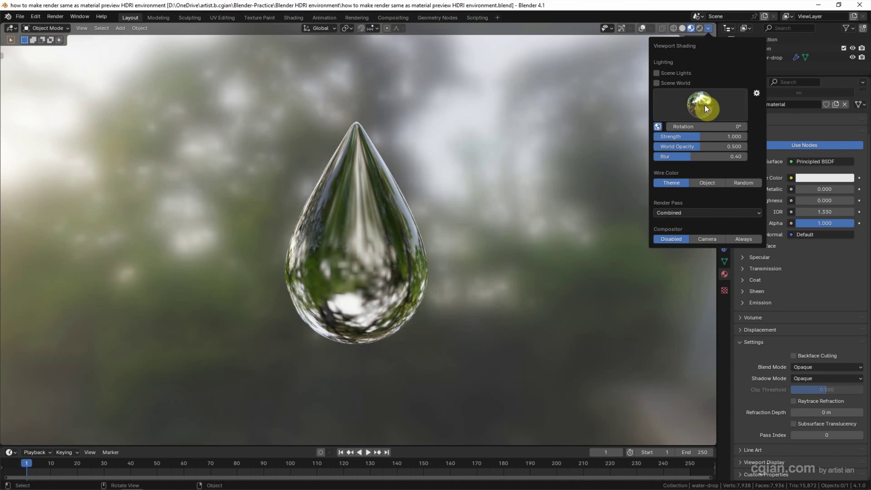
pyautogui.click(701, 27)
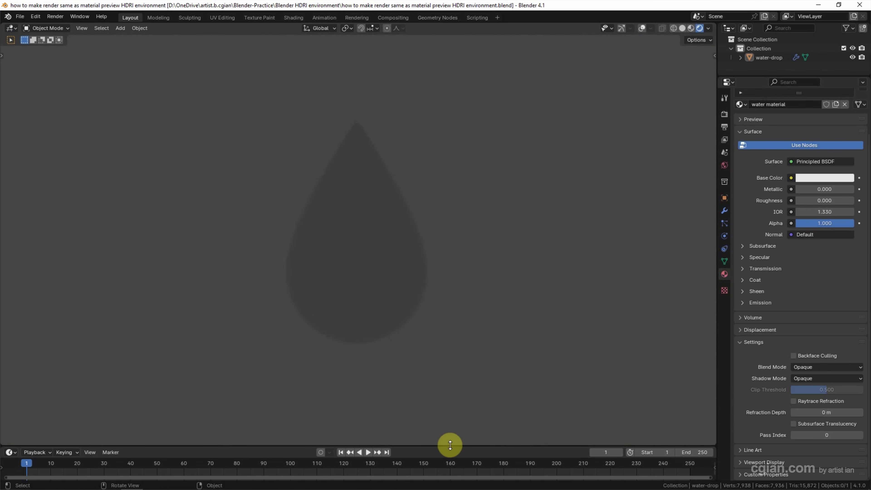
# Enlarge the timeline, make it a World-type Shader Editor, and zoom on Background and World Output
pyautogui.moveTo(449, 445); pyautogui.dragTo(457, 267)
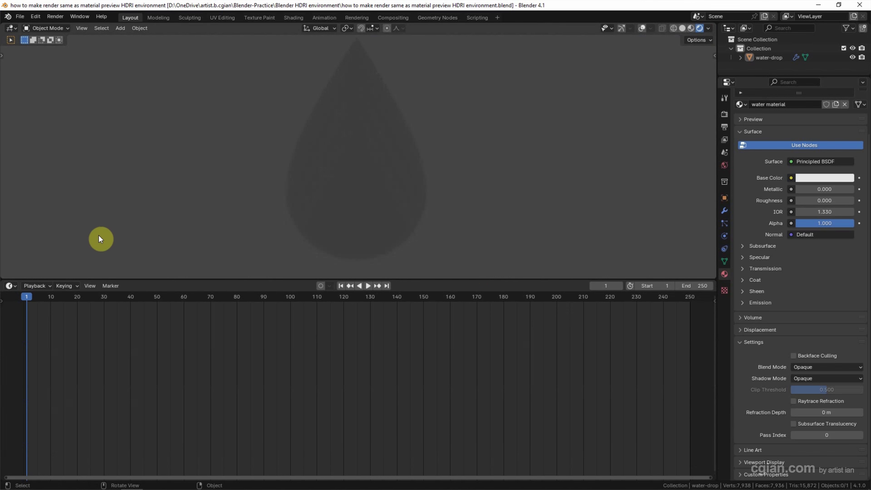
pyautogui.click(10, 285)
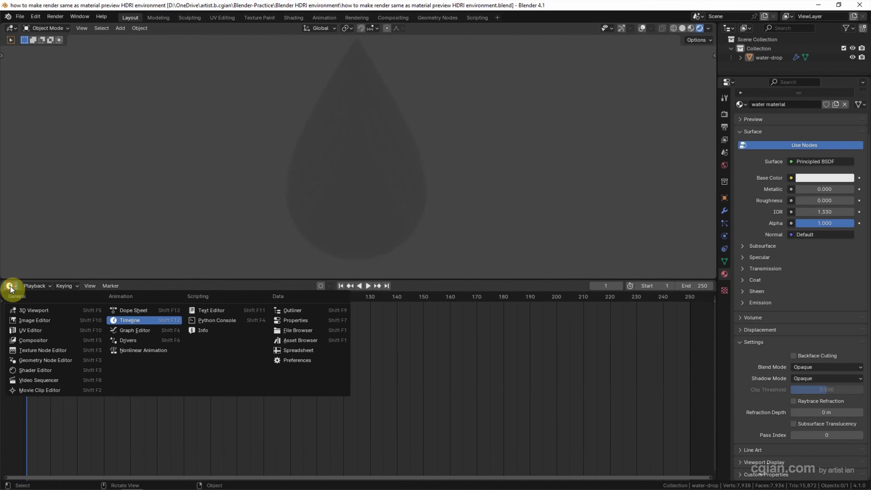
pyautogui.click(32, 371)
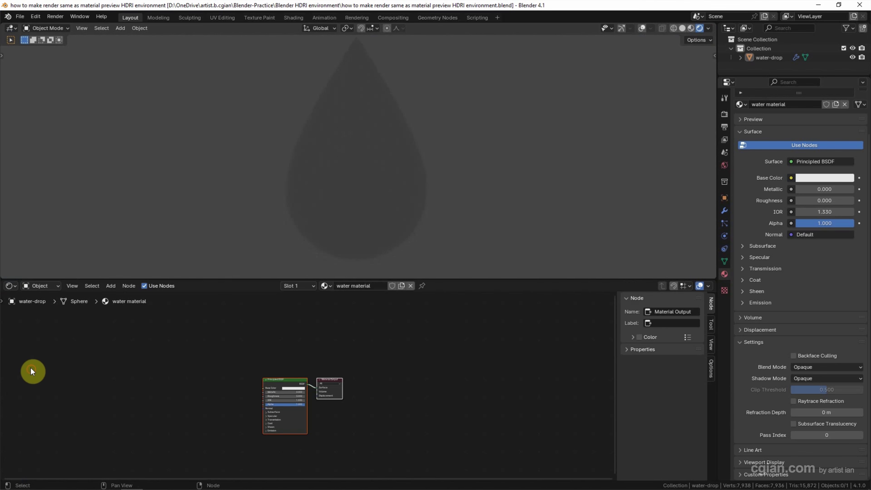
pyautogui.click(40, 287)
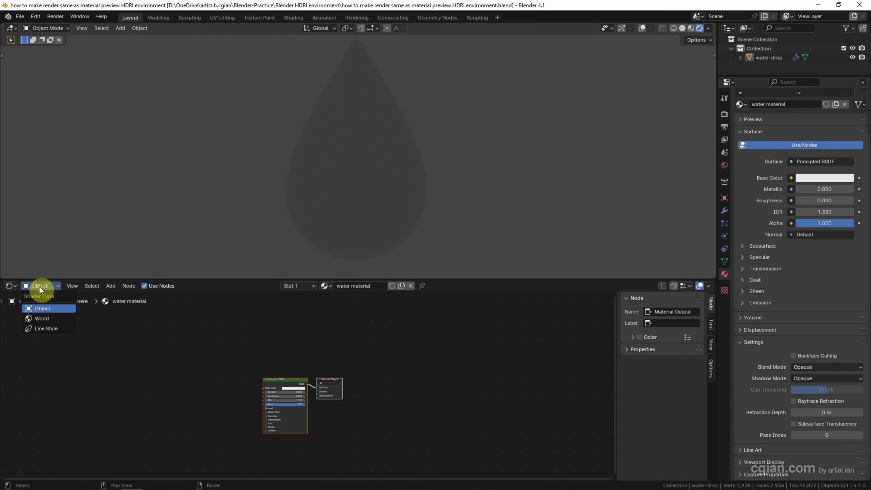
pyautogui.click(40, 320)
pyautogui.keyDown('ctrl'); pyautogui.moveTo(244, 391); pyautogui.dragTo(312, 396, button='middle'); pyautogui.keyUp('ctrl')
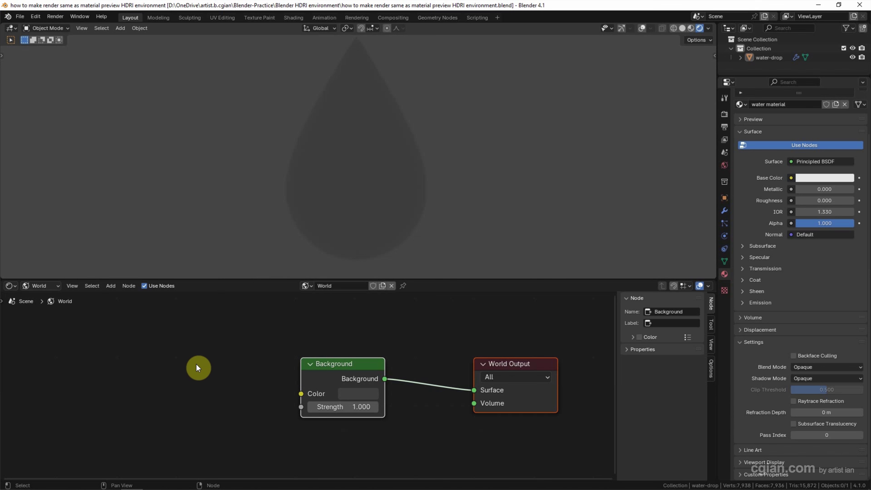
# Add an Environment Texture node left of Background and wire its Color into Background Color
pyautogui.hotkey('shift', 'a')
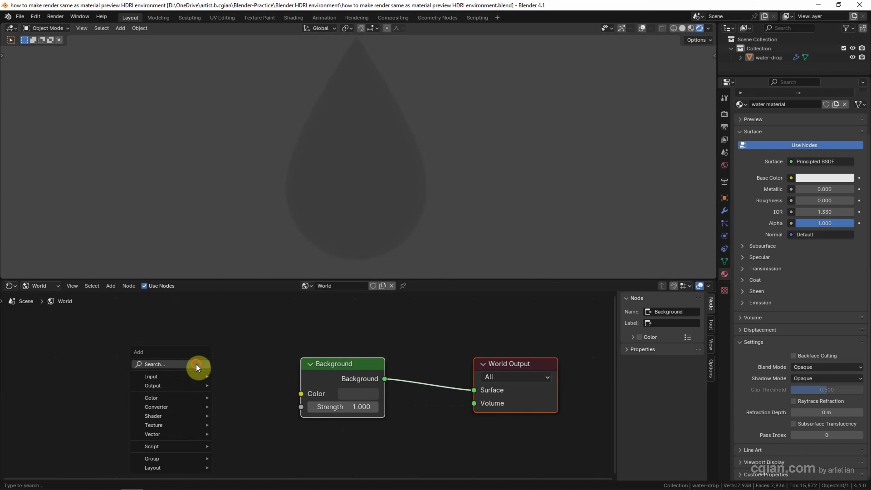
pyautogui.click(196, 364)
pyautogui.write('envi')
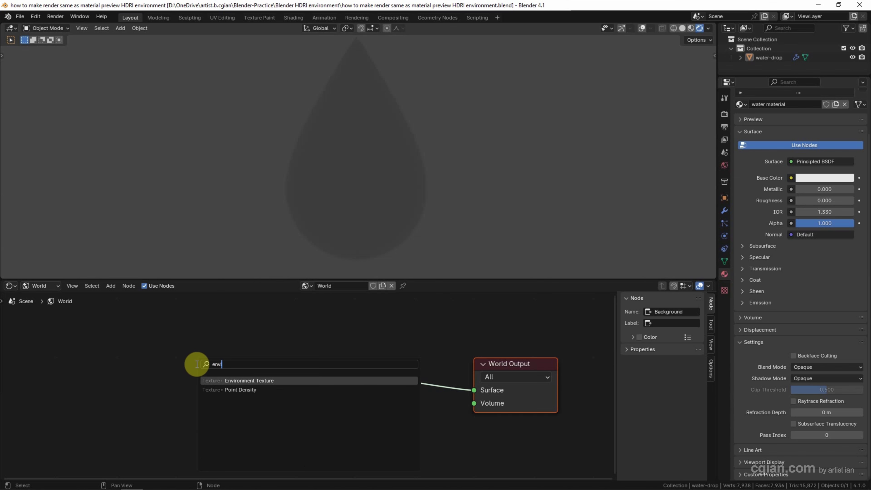
pyautogui.press('Return')
pyautogui.click(111, 339)
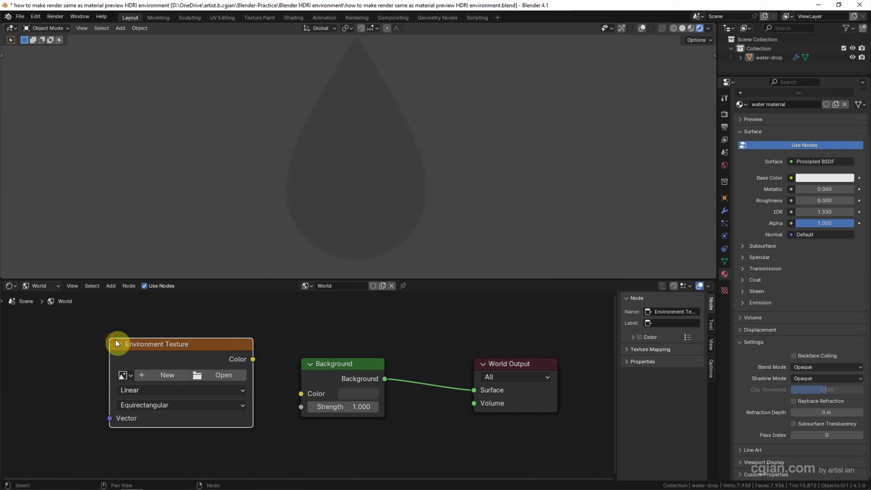
pyautogui.moveTo(253, 359); pyautogui.dragTo(301, 396)
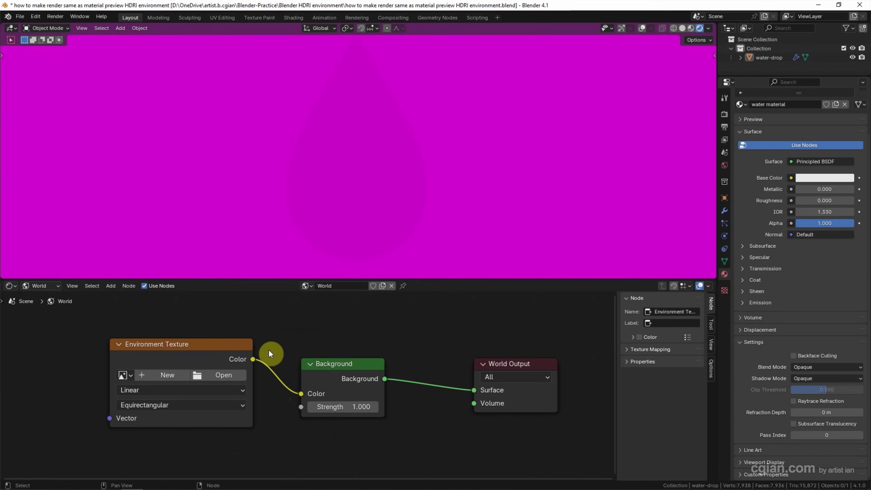
# Browse for the texture image to C:\Program Files\Blender Foundation\Blender 4.1\4.1\datafiles
pyautogui.click(237, 374)
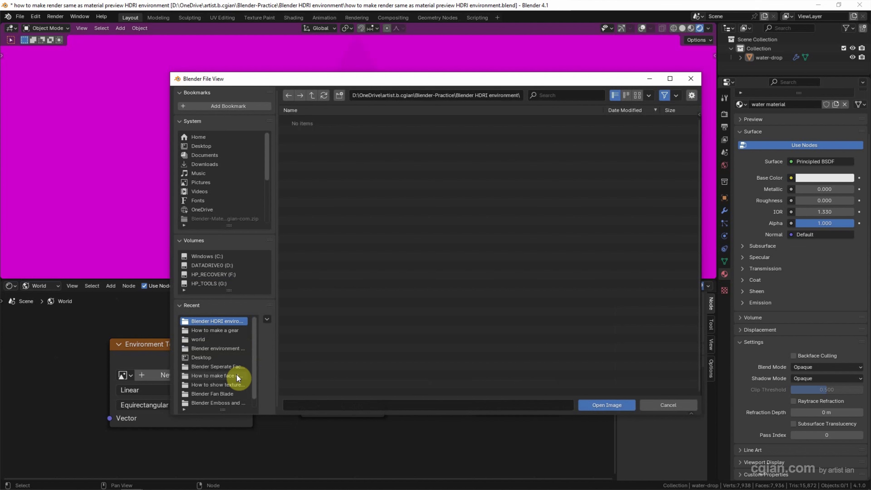
pyautogui.click(215, 258)
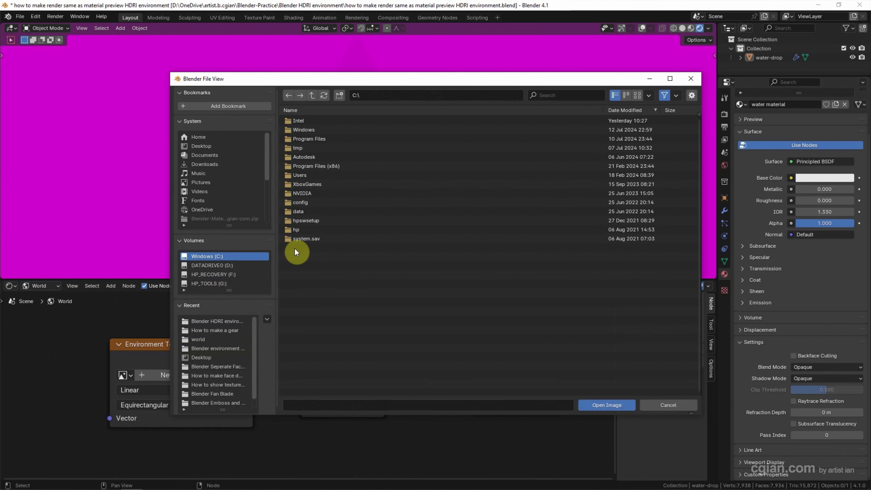
pyautogui.click(307, 139)
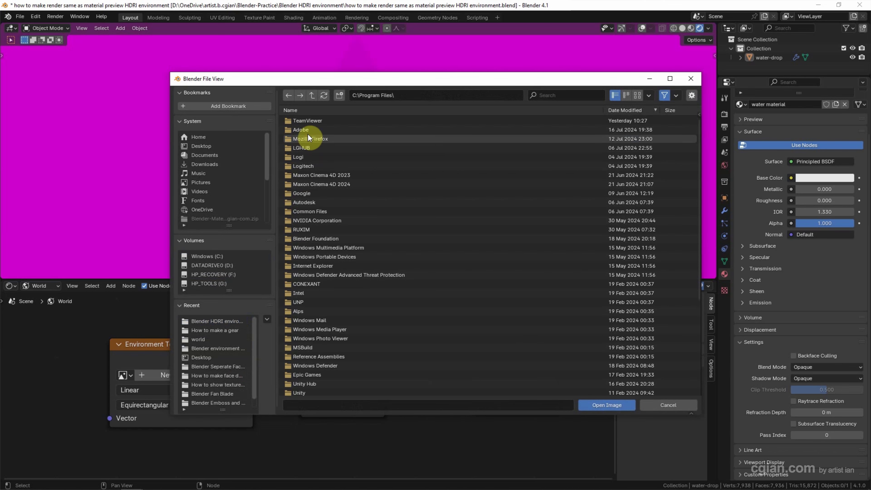
pyautogui.click(317, 109)
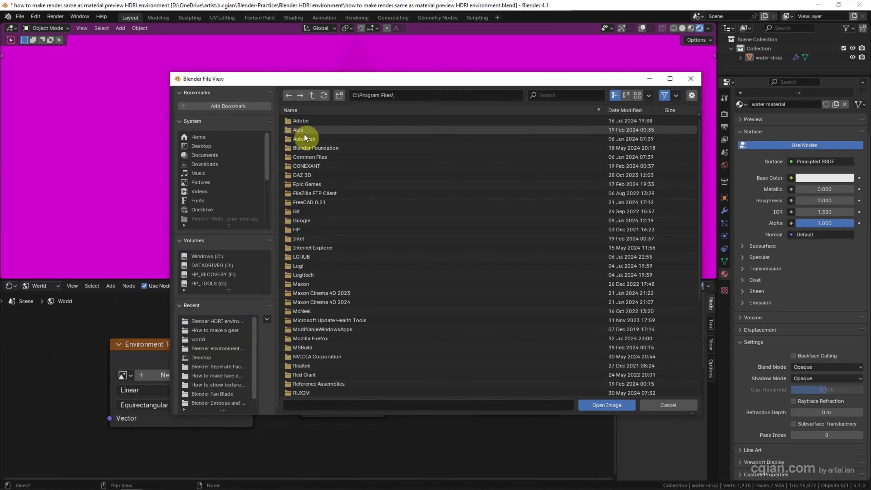
pyautogui.click(306, 150)
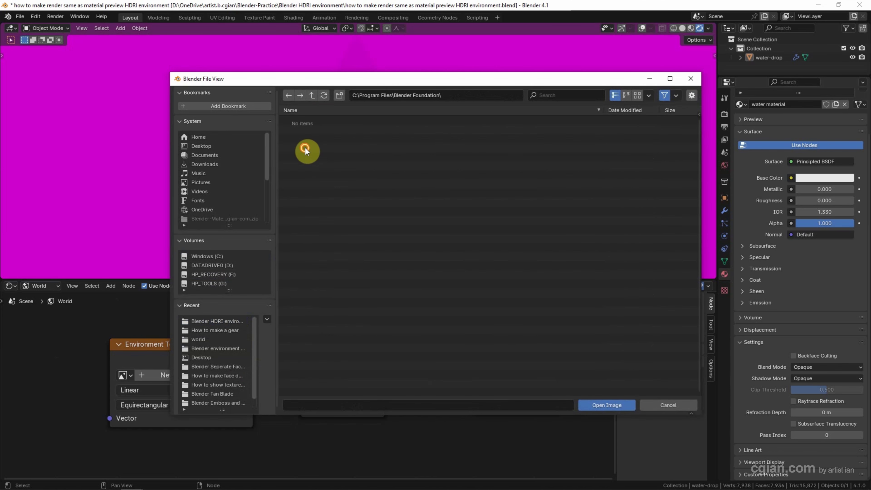
pyautogui.click(308, 122)
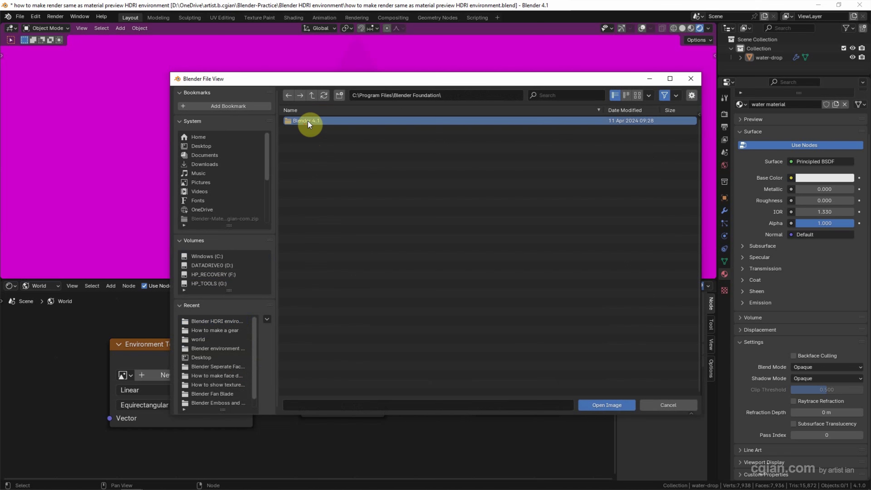
pyautogui.doubleClick(307, 121)
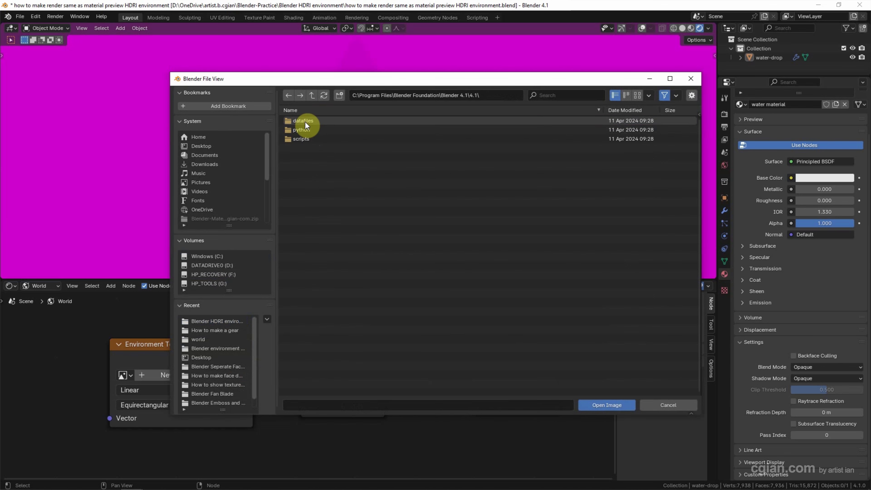
pyautogui.doubleClick(305, 122)
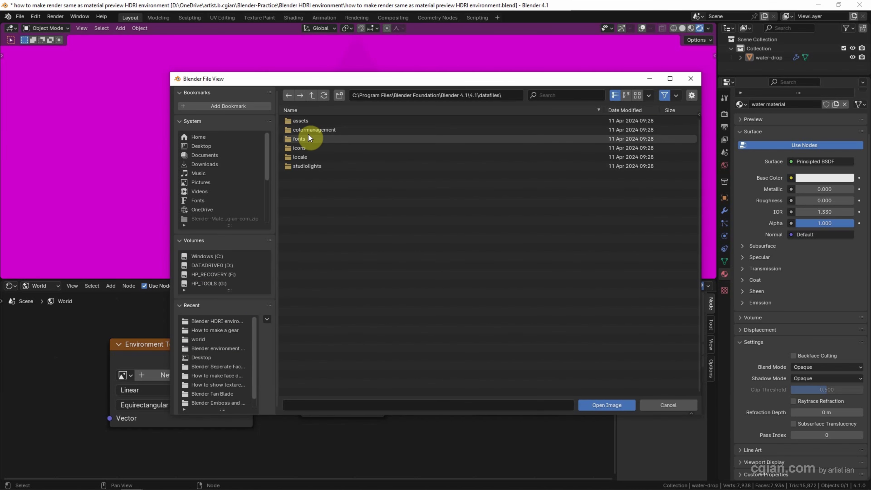
# Open studiolights\world, show the HDRIs as thumbnails, and select forest.exr
pyautogui.click(307, 166)
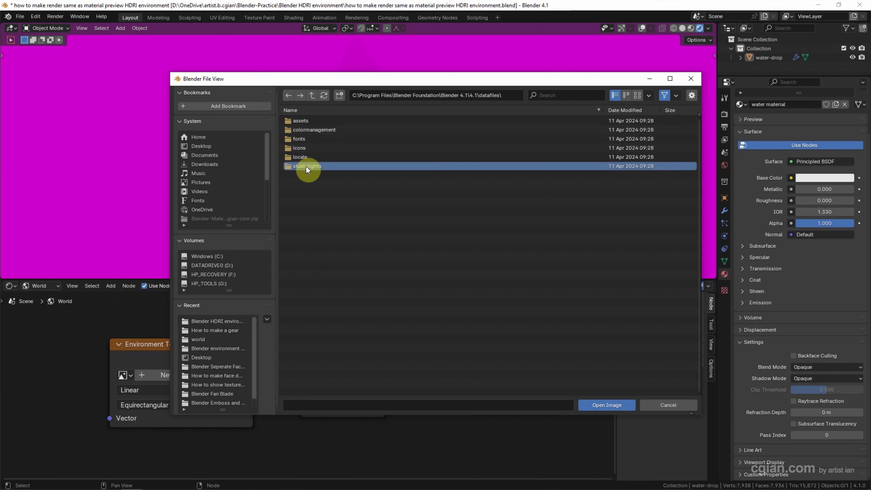
pyautogui.doubleClick(306, 166)
pyautogui.doubleClick(307, 138)
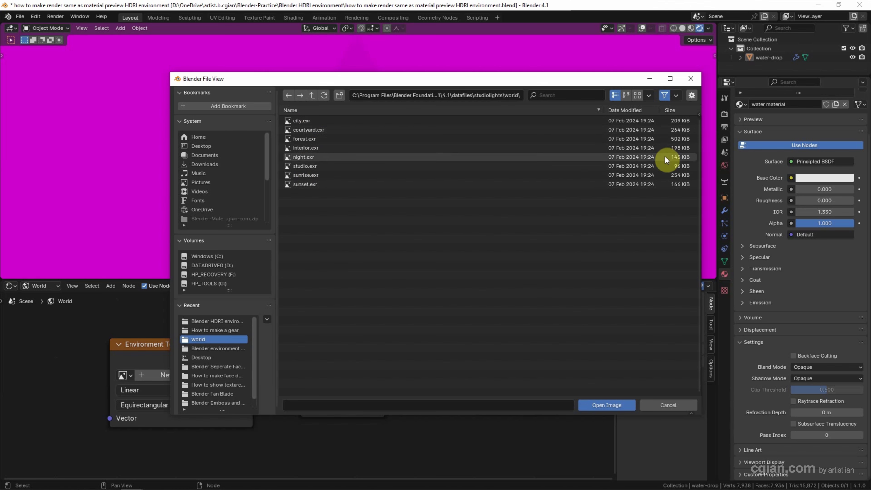
pyautogui.click(639, 96)
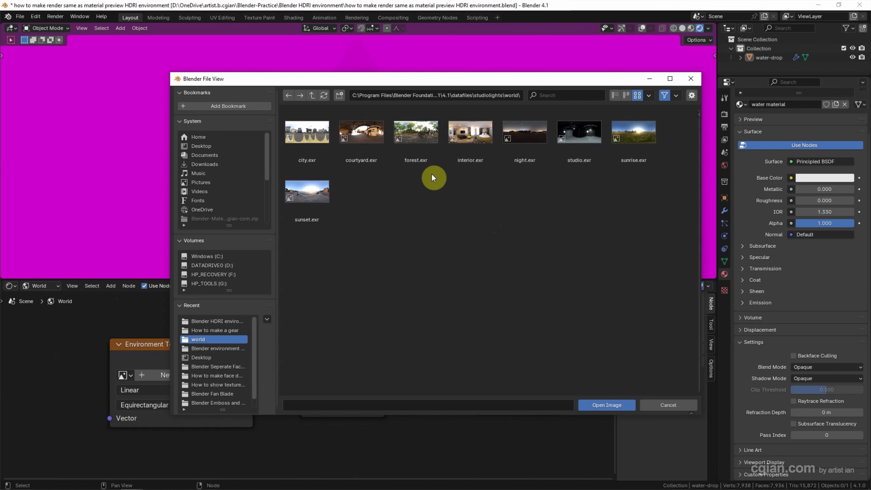
pyautogui.click(421, 133)
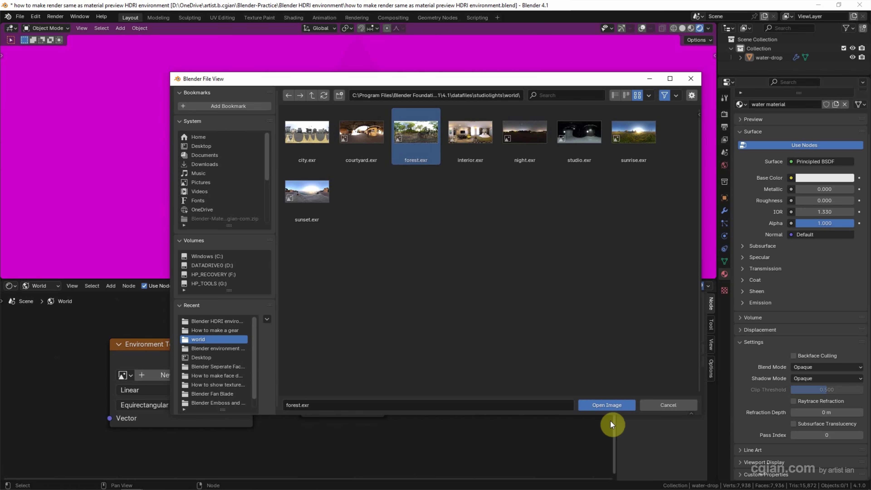
# Load forest.exr into the Environment Texture and set the render engine to Cycles
pyautogui.click(608, 405)
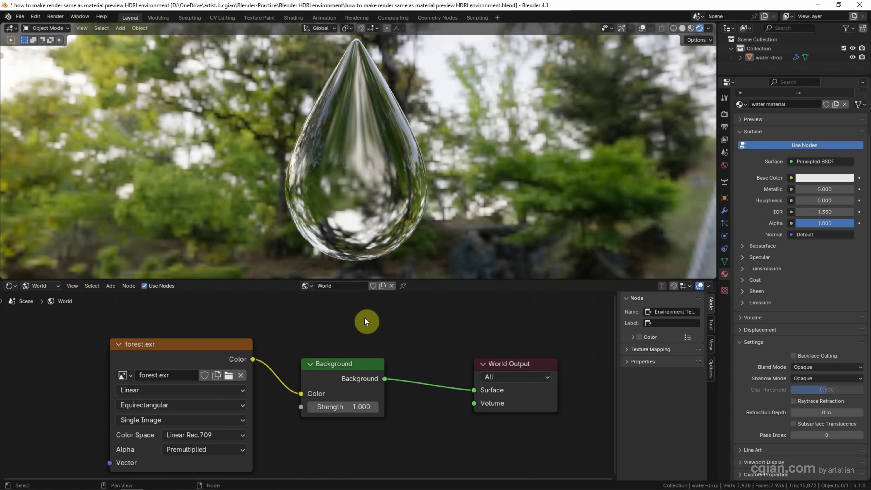
pyautogui.click(724, 114)
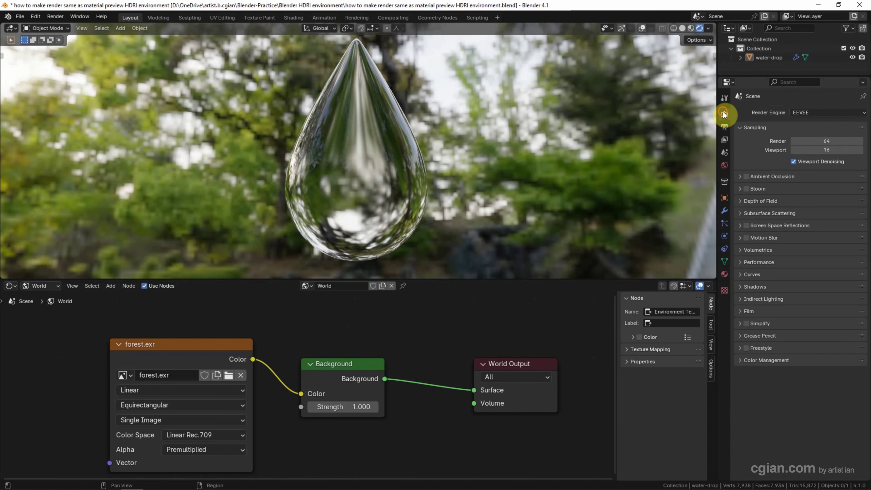
pyautogui.click(804, 112)
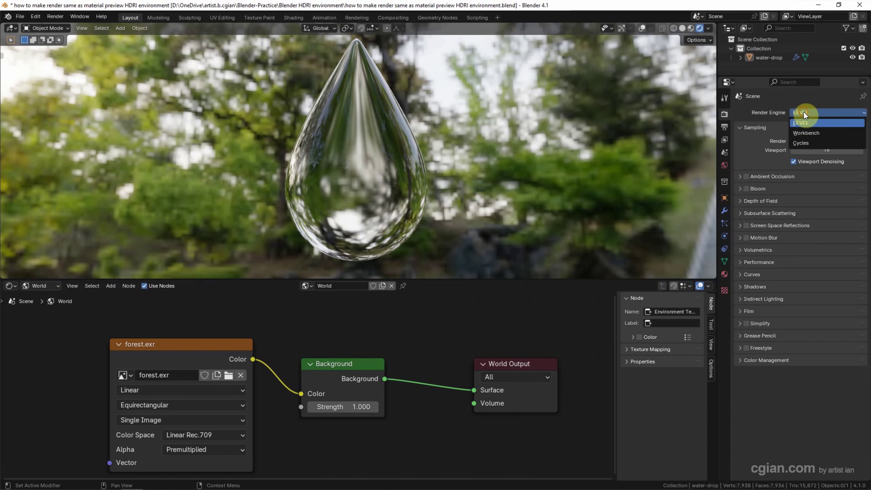
pyautogui.click(802, 145)
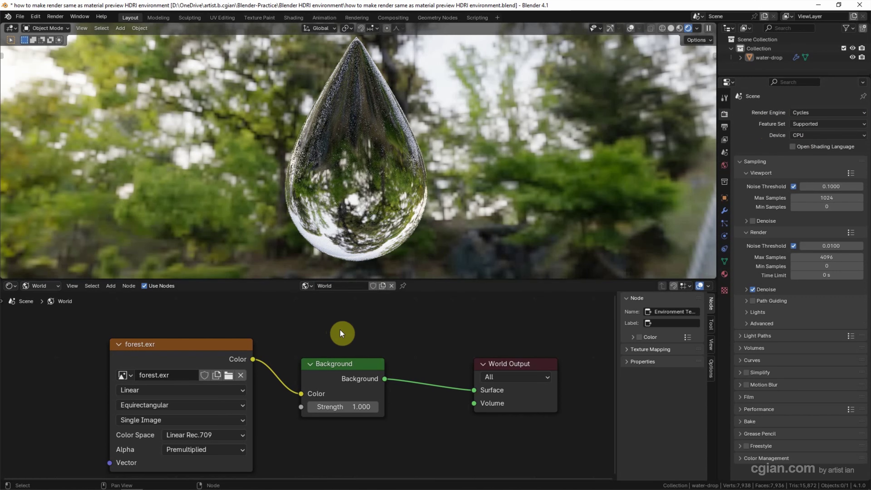
# Orbit around the drop and try world Background strengths of 0.5 and 2
pyautogui.moveTo(383, 188); pyautogui.dragTo(457, 182, button='middle')
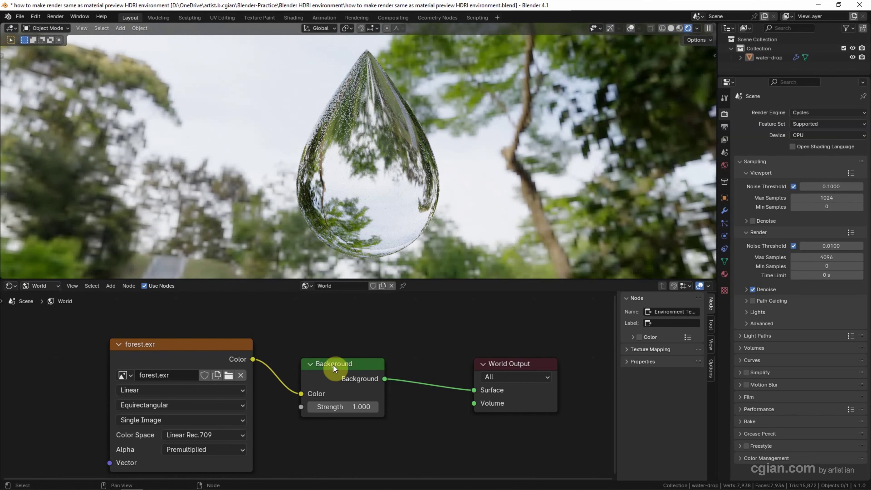
pyautogui.click(345, 409)
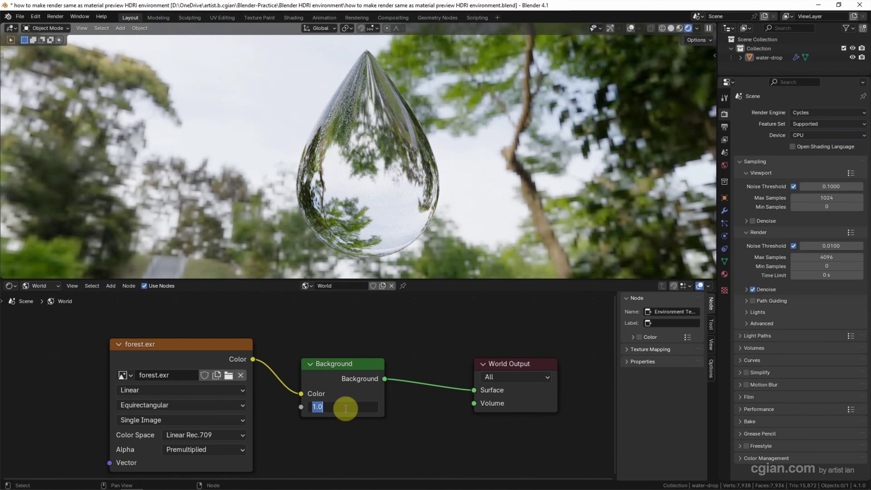
pyautogui.write('0.5')
pyautogui.press('Return')
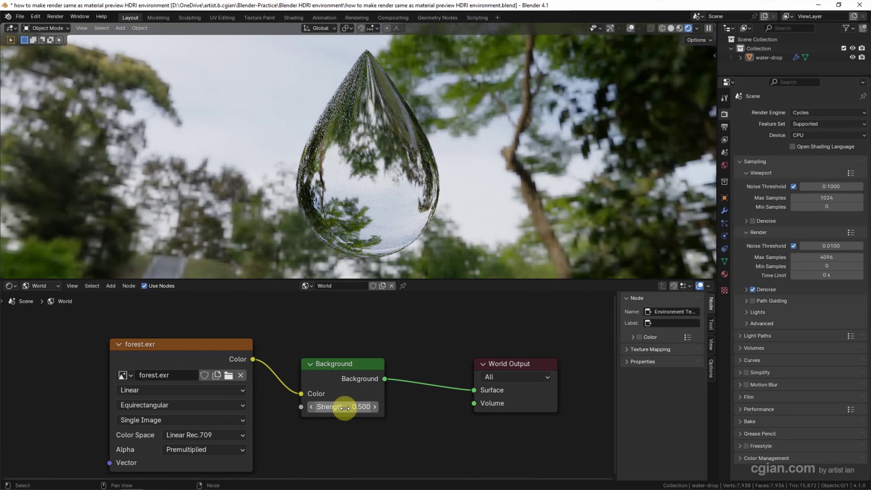
pyautogui.click(345, 407)
pyautogui.write('2')
pyautogui.press('Return')
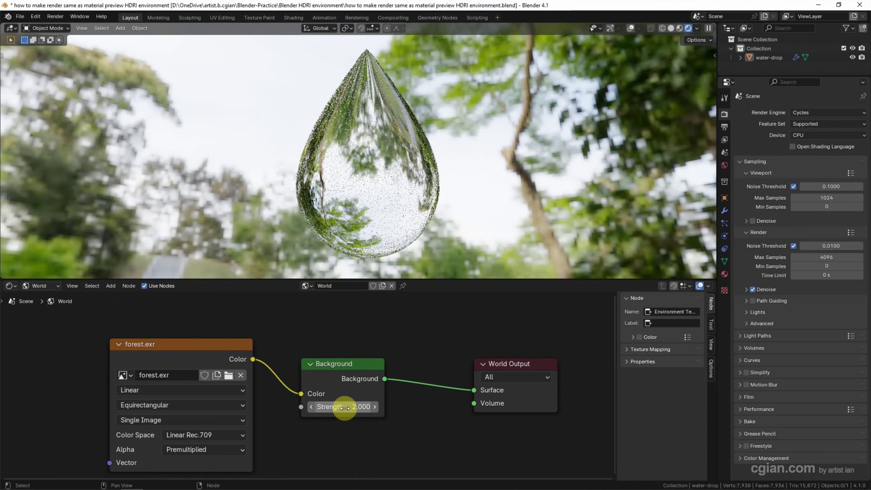
# Reset the Background strength to 1 and zoom out the node tree, freeing space on the left
pyautogui.click(345, 408)
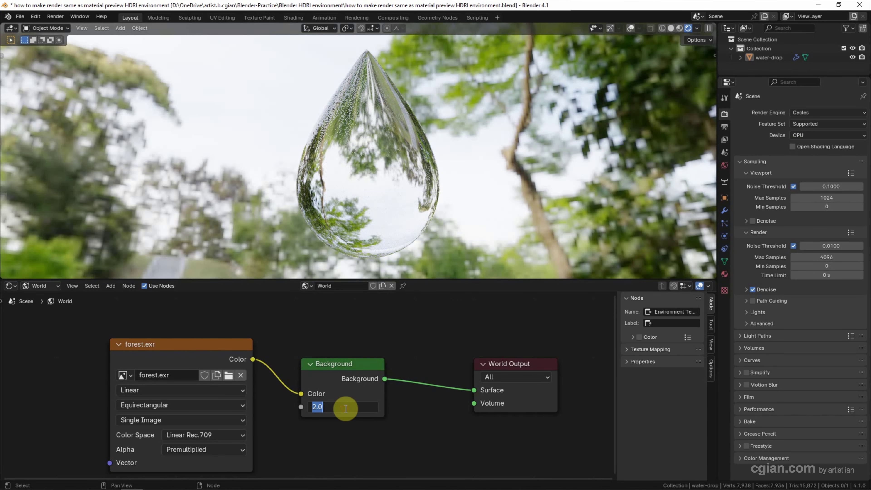
pyautogui.write('1')
pyautogui.press('Return')
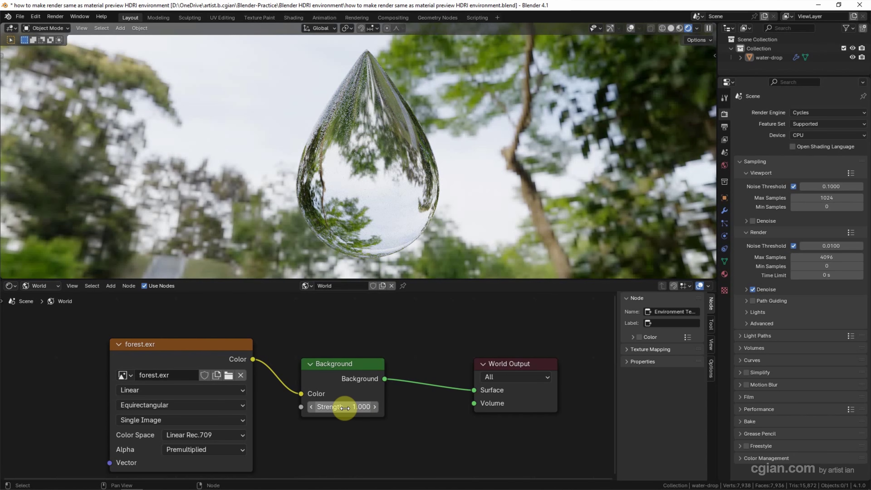
pyautogui.scroll(-2, 344, 408)
pyautogui.scroll(-1, 302, 400)
pyautogui.moveTo(302, 400); pyautogui.dragTo(398, 385, button='middle')
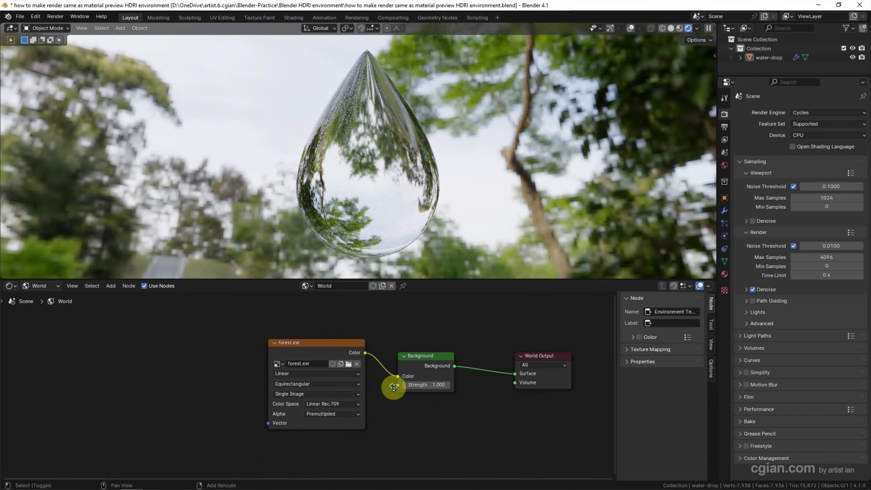
# Add a Mapping node to the left of the forest.exr texture
pyautogui.hotkey('shift', 'a')
pyautogui.click(161, 344)
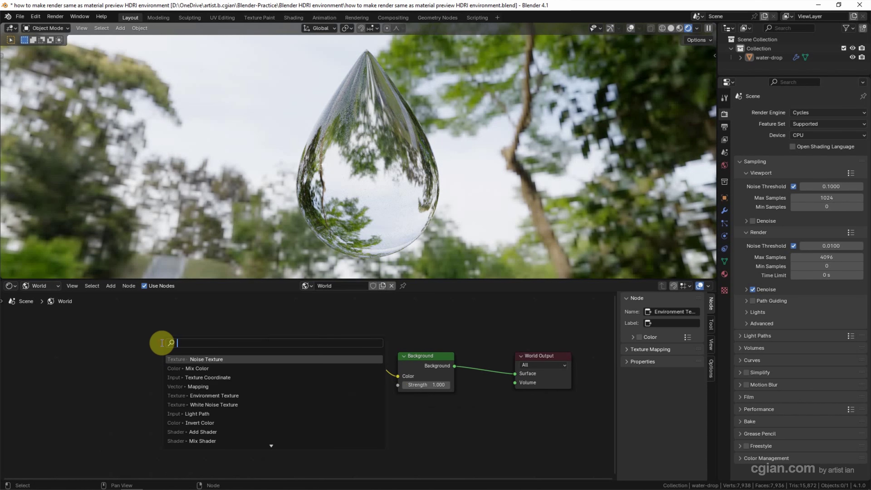
pyautogui.write('mapping')
pyautogui.press('Return')
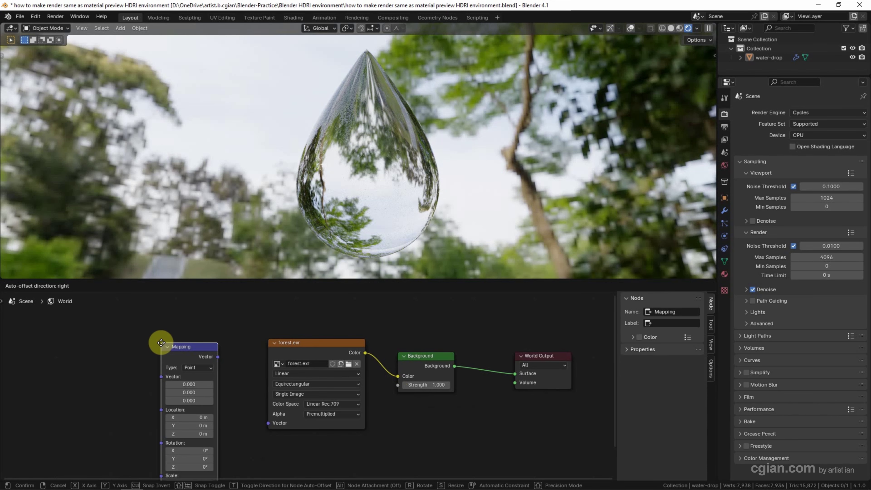
pyautogui.click(171, 315)
# Add a Texture Coordinate node, linking Generated into Mapping and Mapping into forest.exr's Vector
pyautogui.hotkey('shift', 'a')
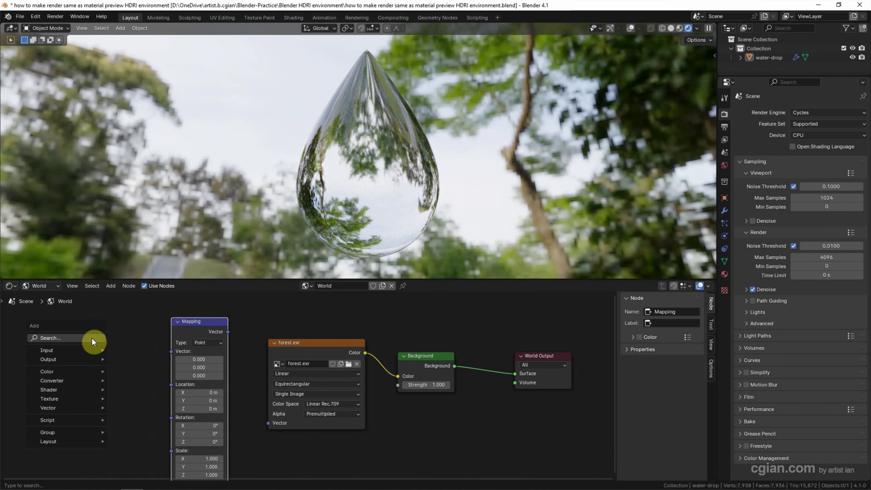
pyautogui.click(92, 338)
pyautogui.write('texture c')
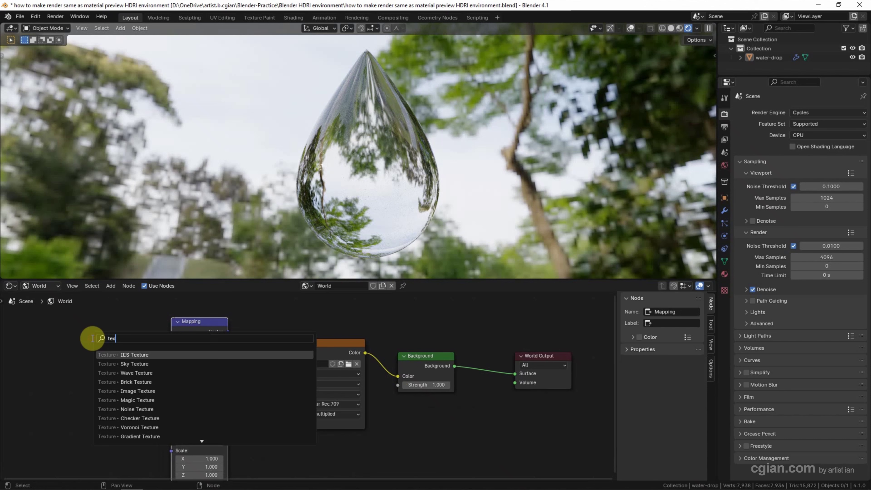
pyautogui.press('Return')
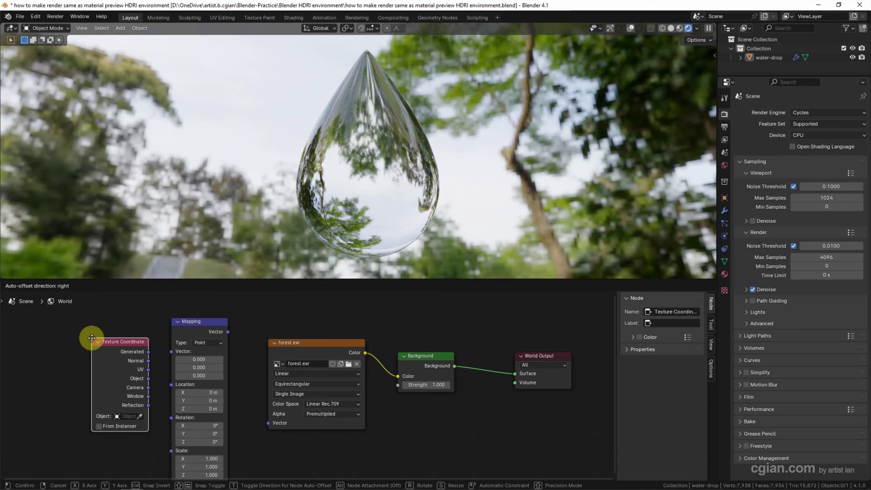
pyautogui.click(83, 325)
pyautogui.moveTo(140, 339); pyautogui.dragTo(170, 350)
pyautogui.moveTo(228, 331); pyautogui.dragTo(262, 424)
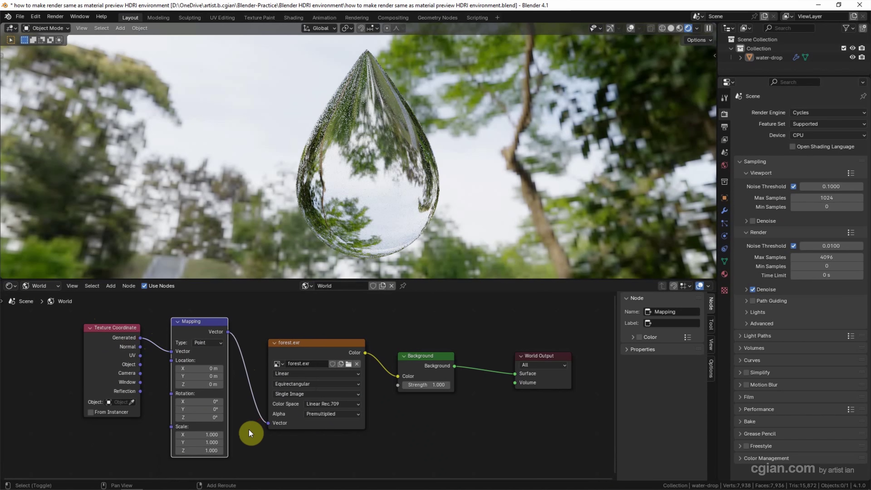
# Drop a Mix node onto the Mapping–forest.exr link and set its blend mode to Linear Light
pyautogui.hotkey('shift', 'a')
pyautogui.click(233, 377)
pyautogui.write('m')
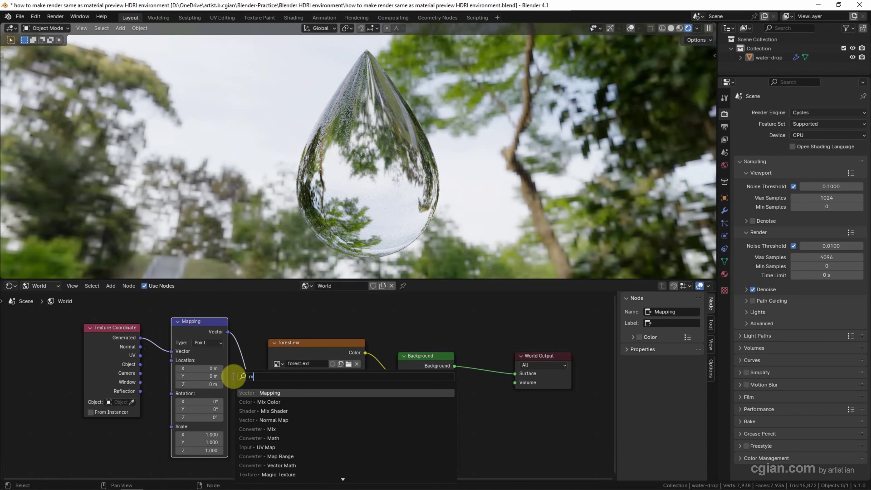
pyautogui.write('x')
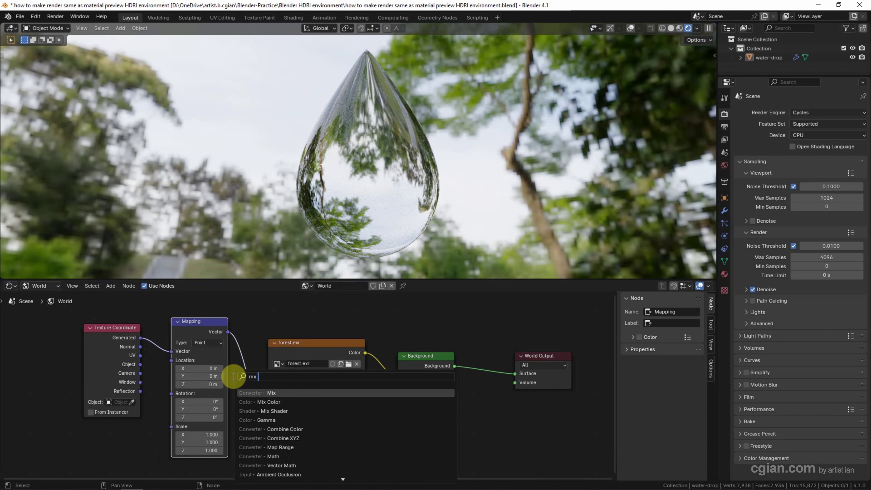
pyautogui.press('Return')
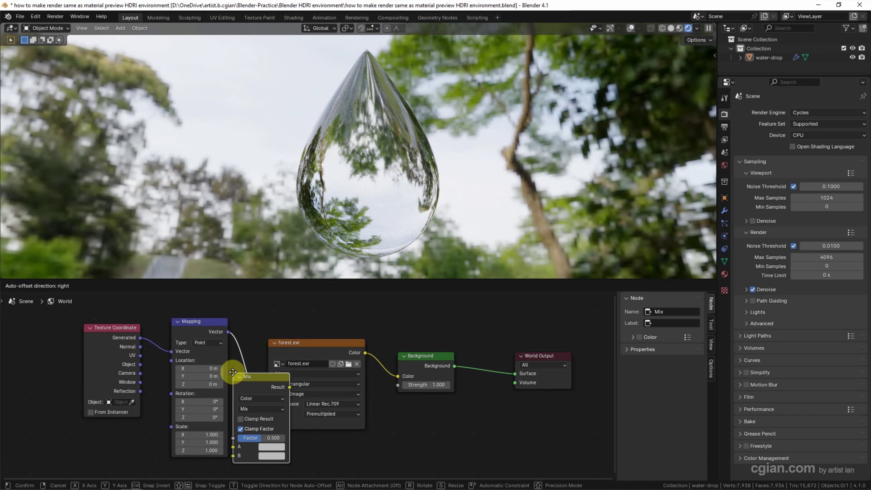
pyautogui.click(237, 361)
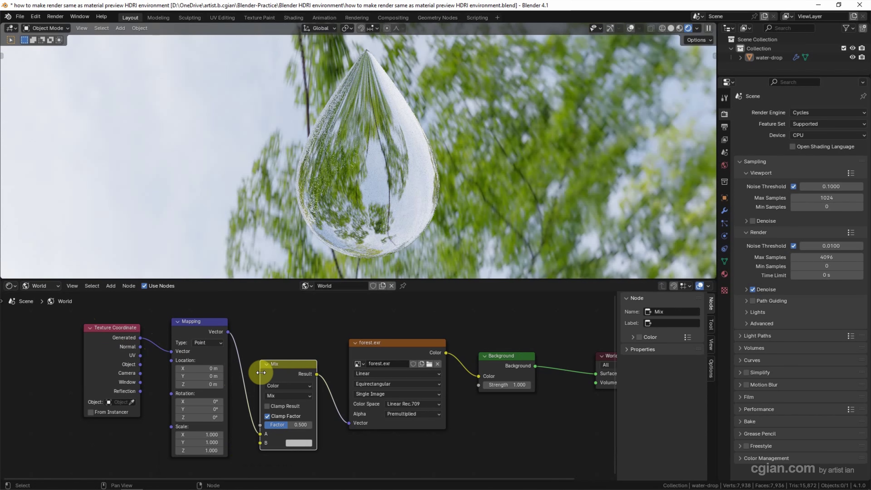
pyautogui.click(277, 396)
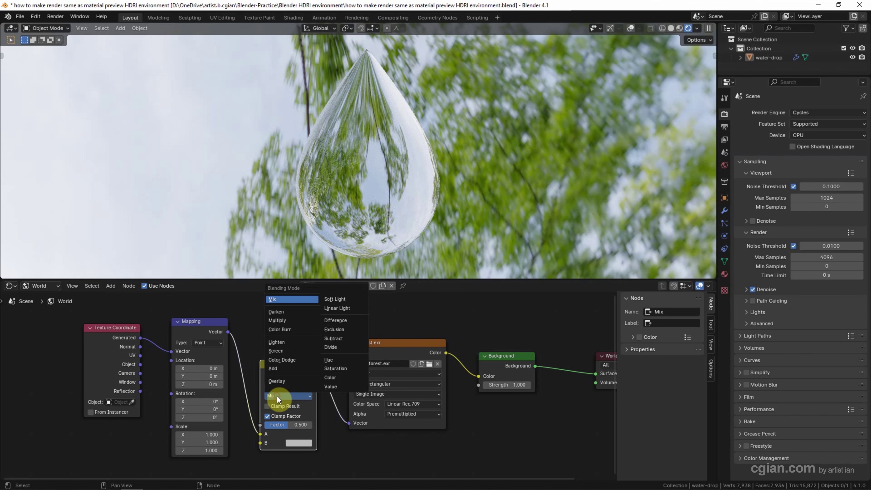
pyautogui.click(340, 310)
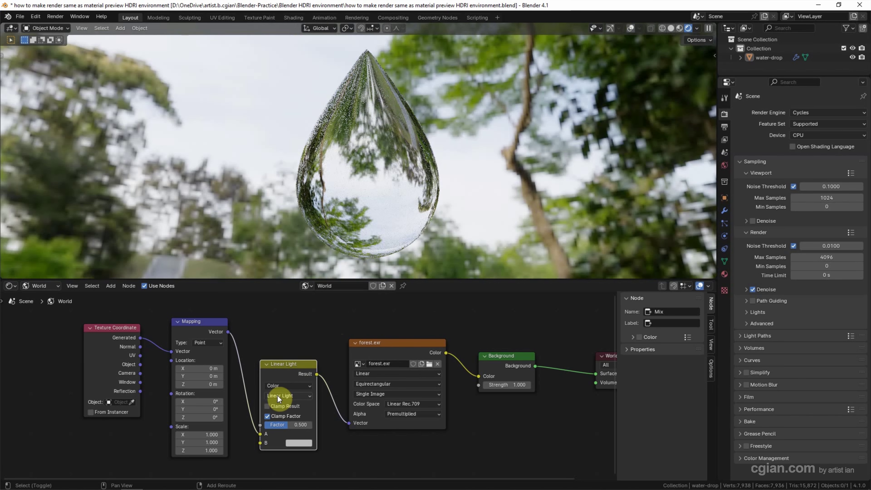
pyautogui.moveTo(278, 396); pyautogui.dragTo(347, 372, button='middle')
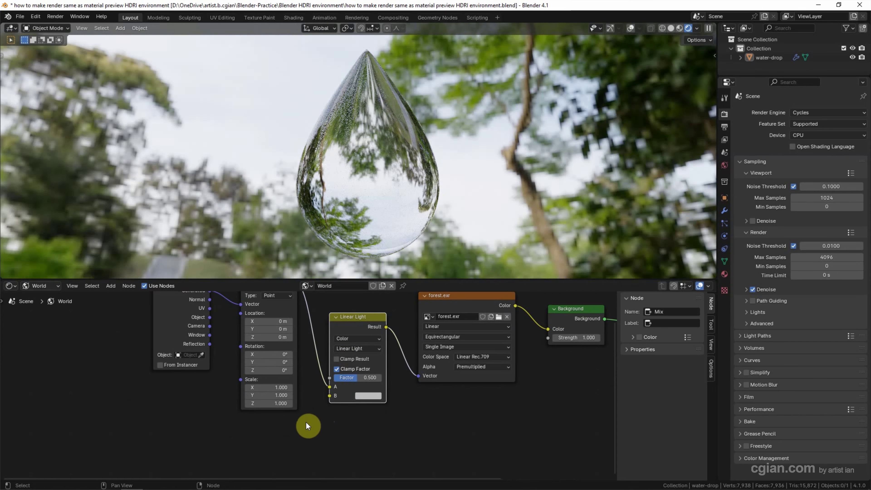
# Add a Noise Texture below the mix and feed its Color into the Linear Light B input
pyautogui.hotkey('shift', 'a')
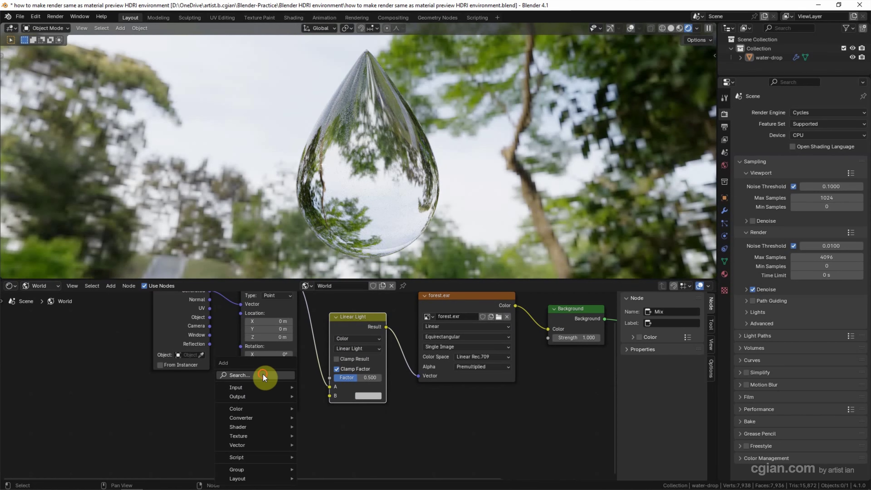
pyautogui.click(262, 374)
pyautogui.write('noise')
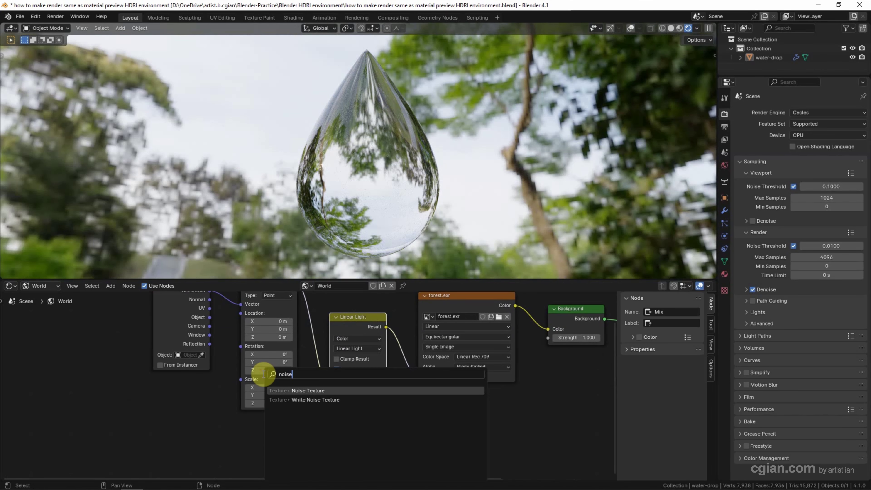
pyautogui.press('Return')
pyautogui.click(275, 430)
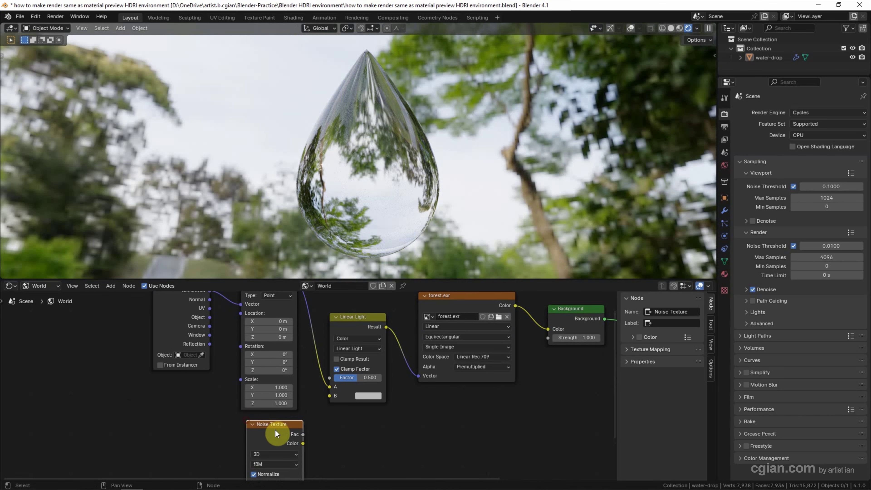
pyautogui.moveTo(303, 444); pyautogui.dragTo(325, 396)
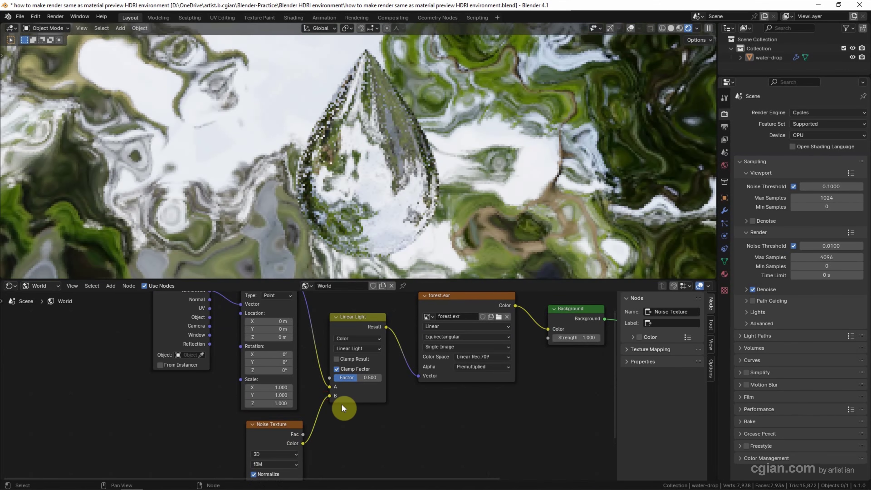
# Set the Noise Texture Scale to 2000 and lower the Linear Light factor to 0.050
pyautogui.keyDown('shift'); pyautogui.moveTo(341, 404); pyautogui.dragTo(352, 369, button='middle'); pyautogui.keyUp('shift')
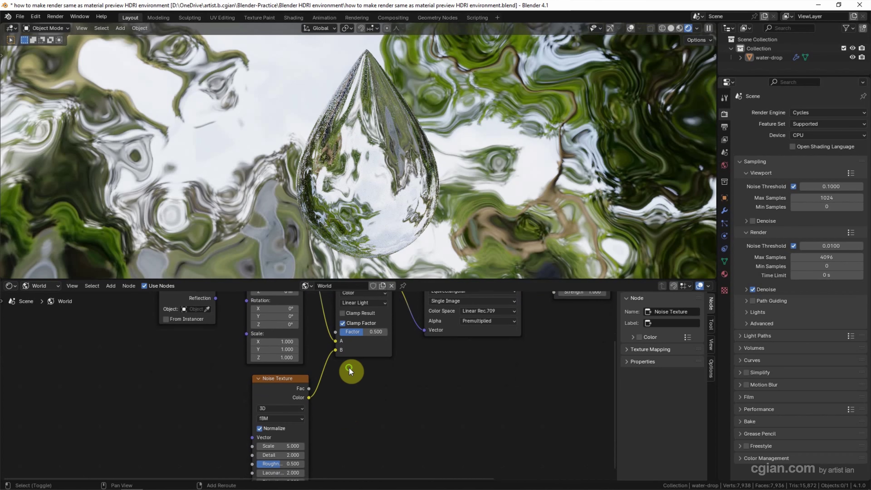
pyautogui.click(288, 446)
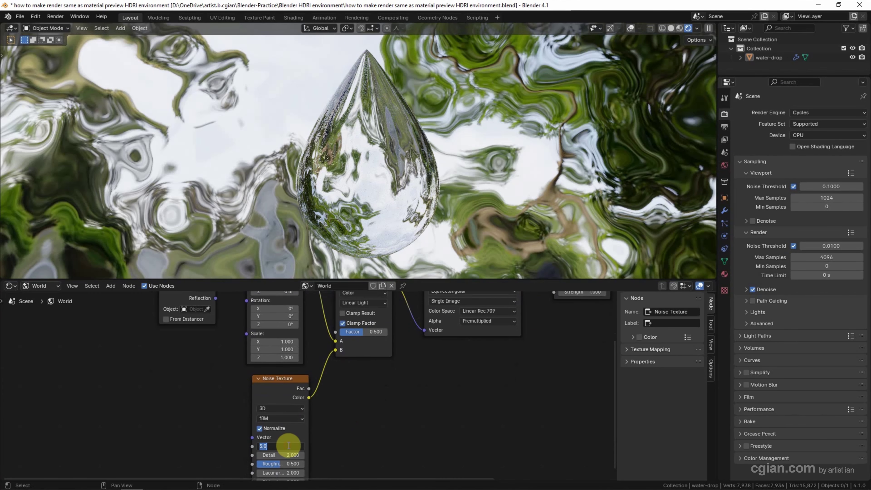
pyautogui.write('2000')
pyautogui.press('Return')
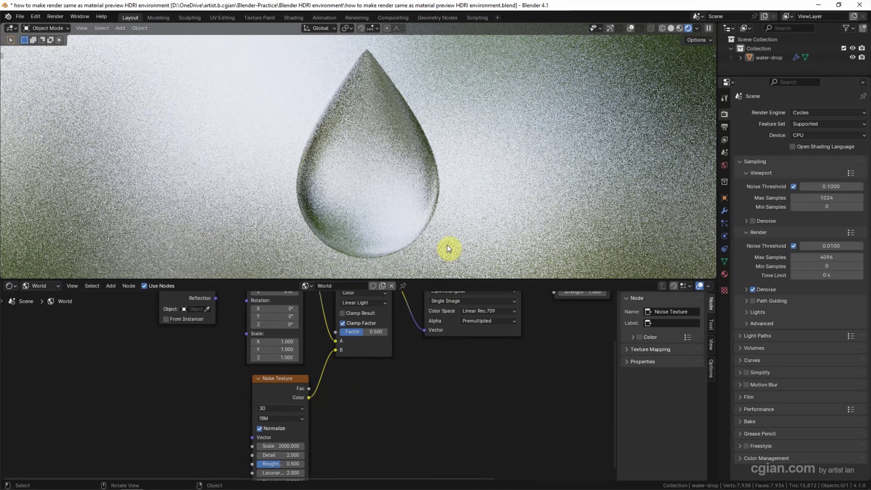
pyautogui.moveTo(370, 356); pyautogui.dragTo(389, 427, button='middle')
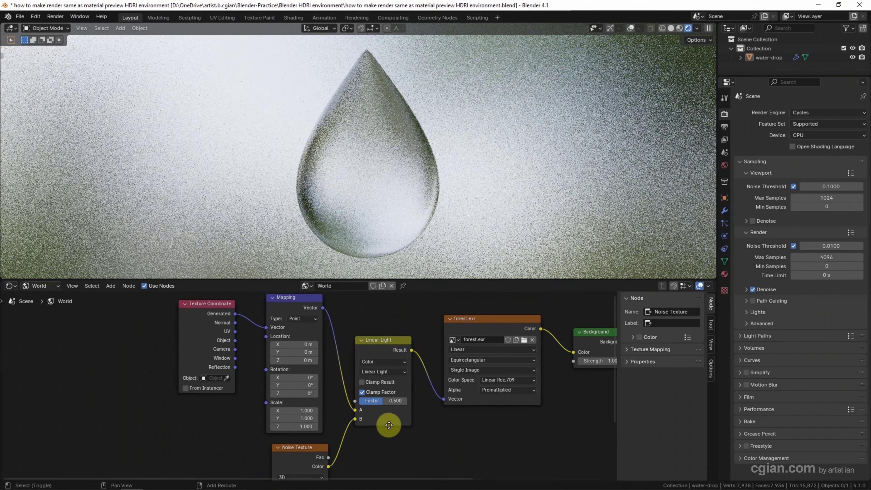
pyautogui.click(374, 403)
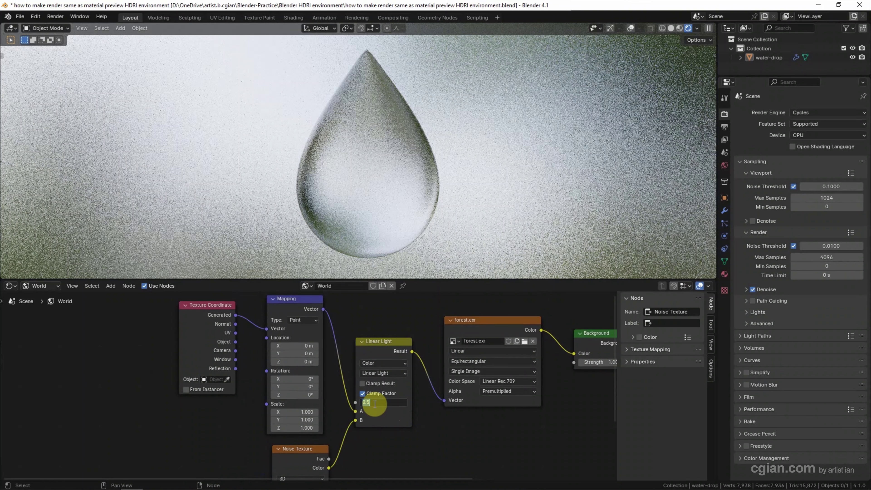
pyautogui.write('050')
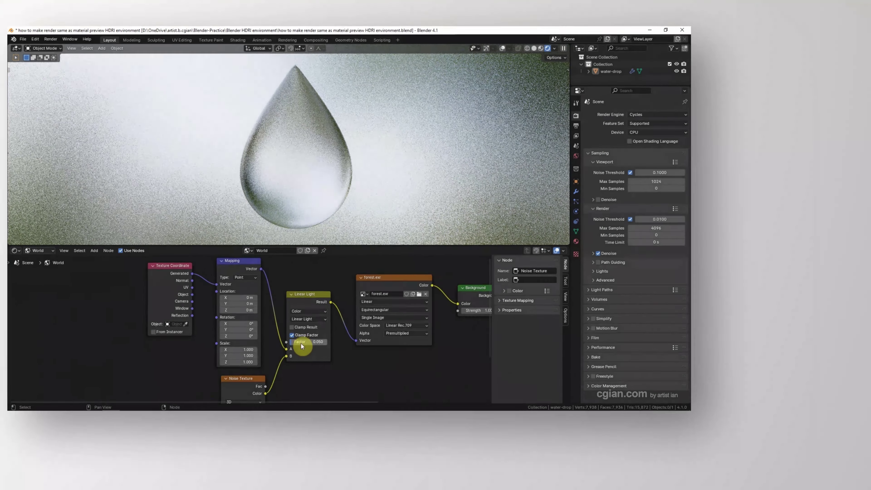